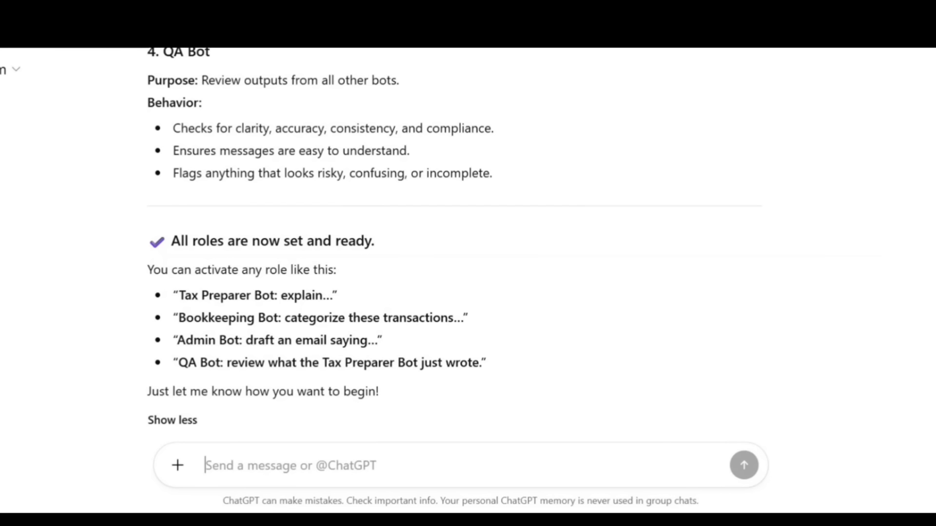
- Paste the prepared Tax Preparer, Admin and QA Bot prompt into the message and remove its "Then you say:" line
{"action": "key", "text": "ctrl+v"}
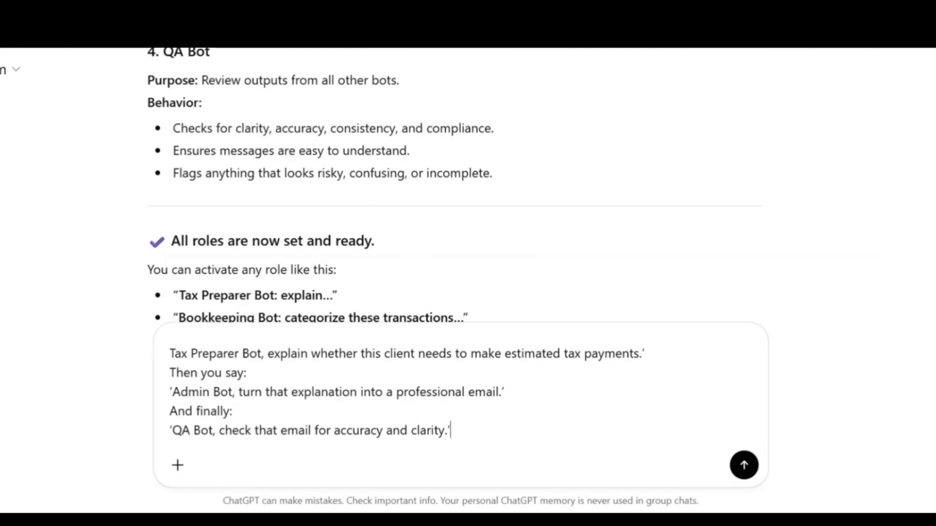
{"action": "left_click", "coordinate": [246, 373]}
{"action": "key", "text": "BackSpace"}
{"action": "key", "text": "BackSpace"}
{"action": "key", "text": "BackSpace"}
{"action": "key", "text": "BackSpace"}
{"action": "key", "text": "BackSpace"}
{"action": "key", "text": "BackSpace"}
{"action": "key", "text": "BackSpace"}
{"action": "key", "text": "BackSpace"}
{"action": "key", "text": "BackSpace"}
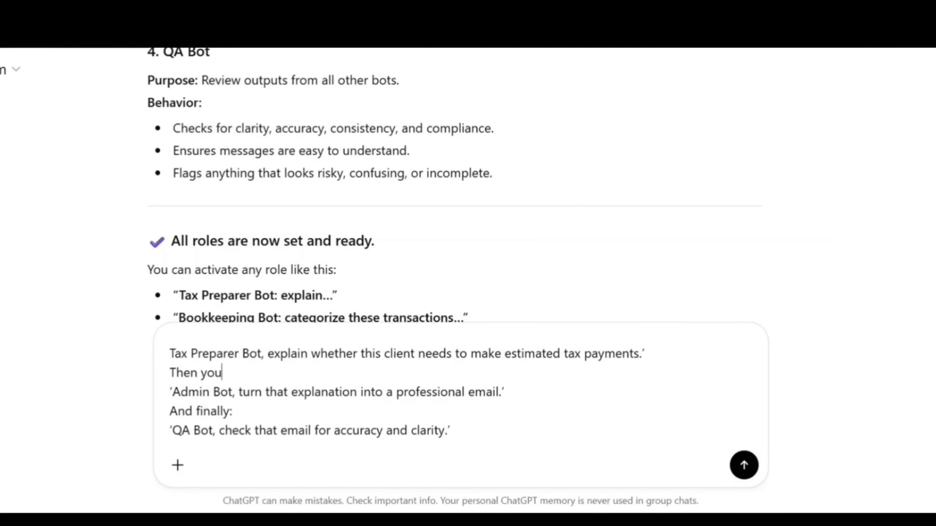
{"action": "key", "text": "BackSpace"}
{"action": "key", "text": "BackSpace"}
{"action": "key", "text": "BackSpace"}
{"action": "key", "text": "BackSpace"}
{"action": "key", "text": "BackSpace"}
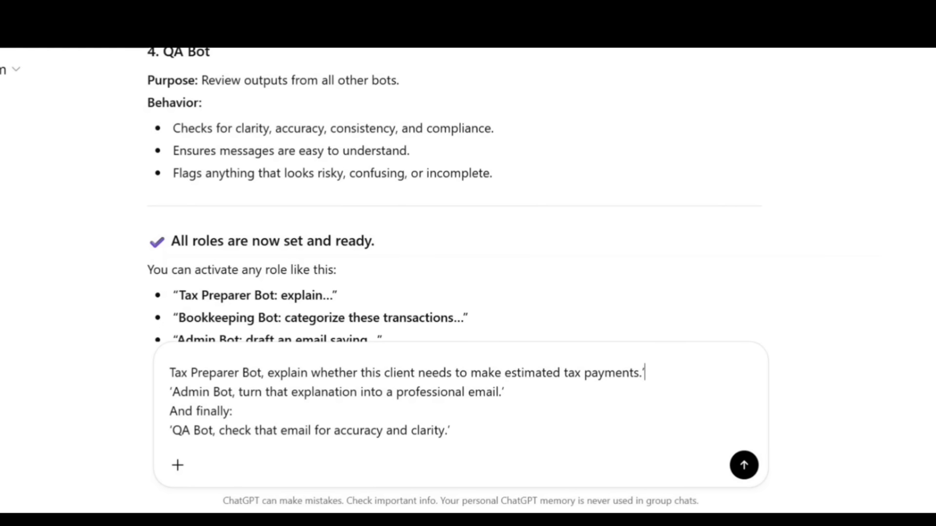
- Shorten "And finally:" to "And" before the QA Bot instruction and send the prompt to the group chat
{"action": "left_click", "coordinate": [233, 411]}
{"action": "key", "text": "BackSpace"}
{"action": "key", "text": "BackSpace"}
{"action": "key", "text": "BackSpace"}
{"action": "key", "text": "BackSpace"}
{"action": "key", "text": "BackSpace"}
{"action": "key", "text": "BackSpace"}
{"action": "key", "text": "BackSpace"}
{"action": "key", "text": "BackSpace"}
{"action": "key", "text": "BackSpace"}
{"action": "left_click", "coordinate": [745, 467]}
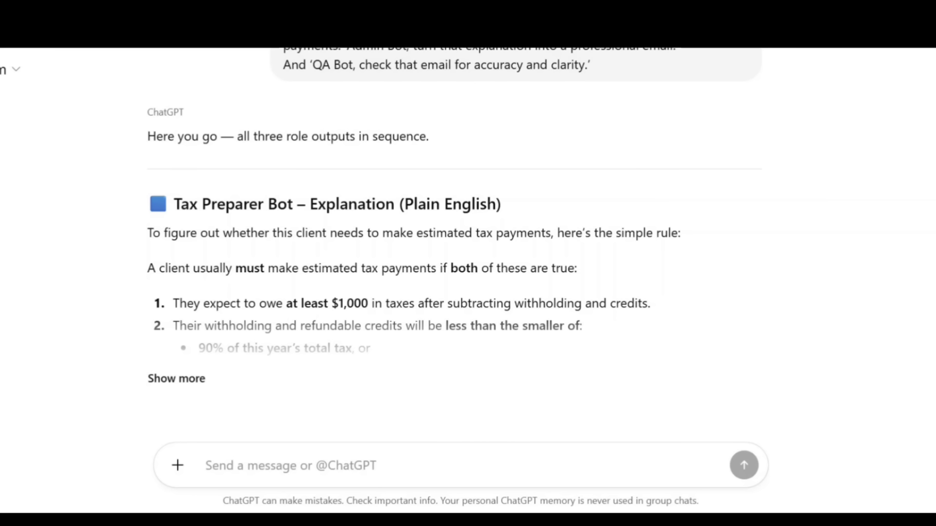
- Read the full reply: the Tax Preparer Bot explanation, the Admin Bot email draft and the QA Bot review
{"action": "scroll", "coordinate": [422, 227], "scroll_direction": "down", "scroll_amount": 2}
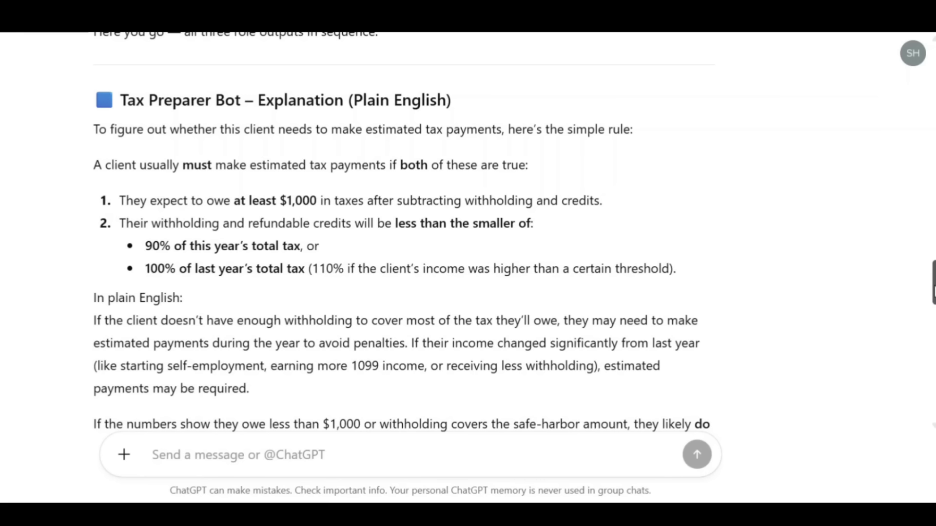
{"action": "scroll", "coordinate": [933, 287], "scroll_direction": "down", "scroll_amount": 1}
{"action": "left_click_drag", "start_coordinate": [933, 287], "coordinate": [933, 376]}
{"action": "left_click_drag", "start_coordinate": [933, 341], "coordinate": [933, 332]}
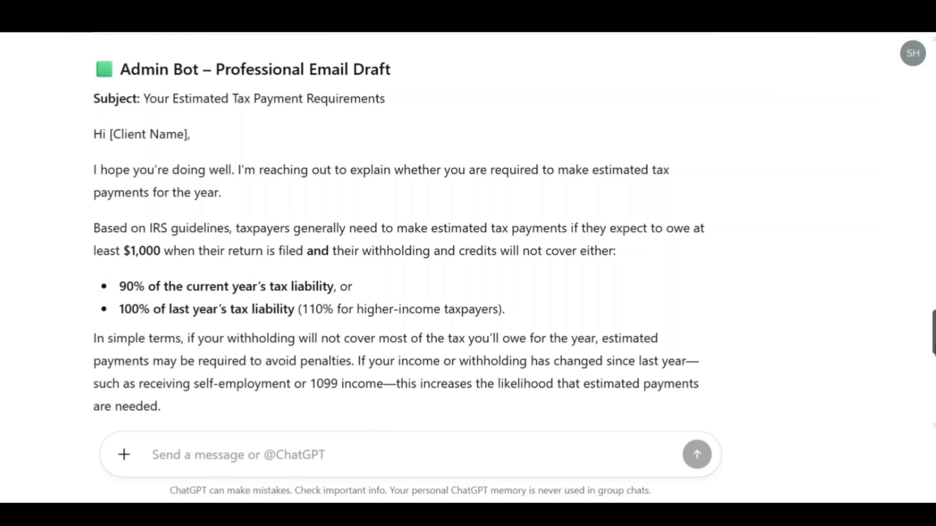
{"action": "scroll", "coordinate": [931, 356], "scroll_direction": "down", "scroll_amount": 2}
{"action": "scroll", "coordinate": [928, 380], "scroll_direction": "down", "scroll_amount": 9}
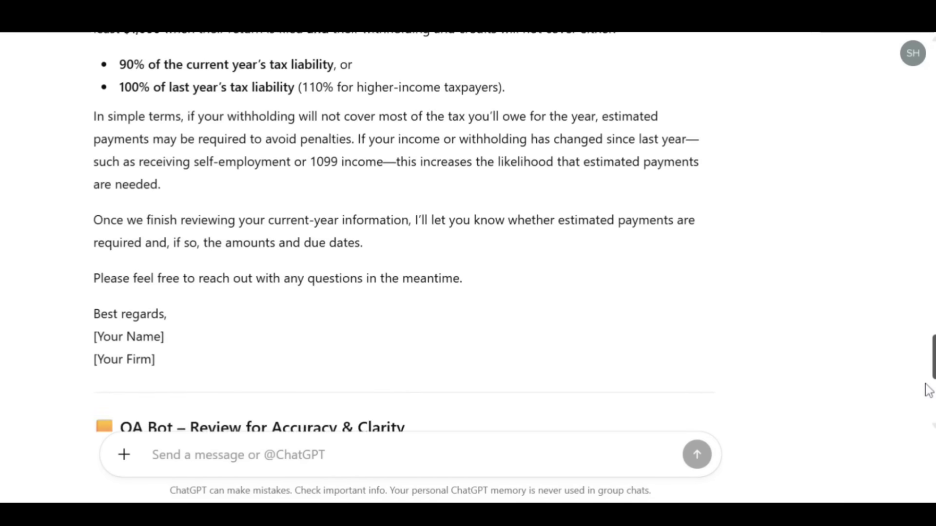
{"action": "scroll", "coordinate": [931, 394], "scroll_direction": "up", "scroll_amount": 1}
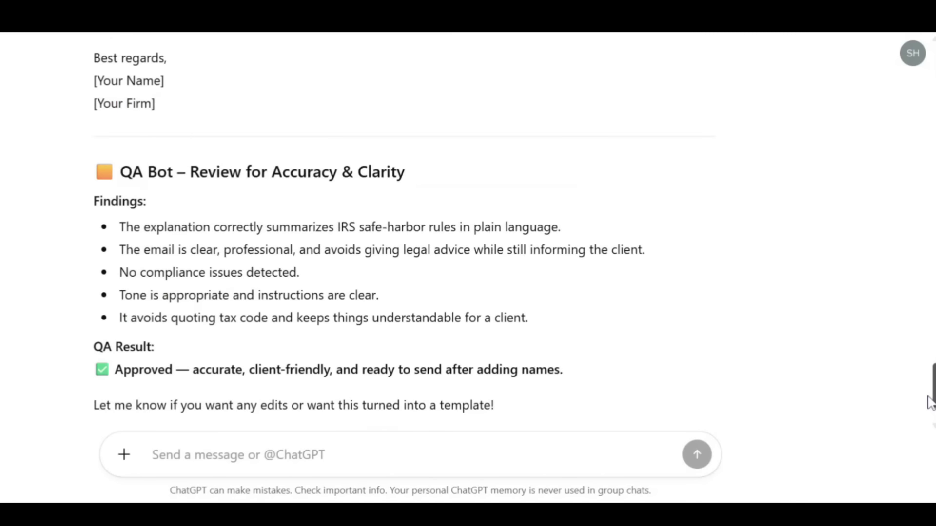